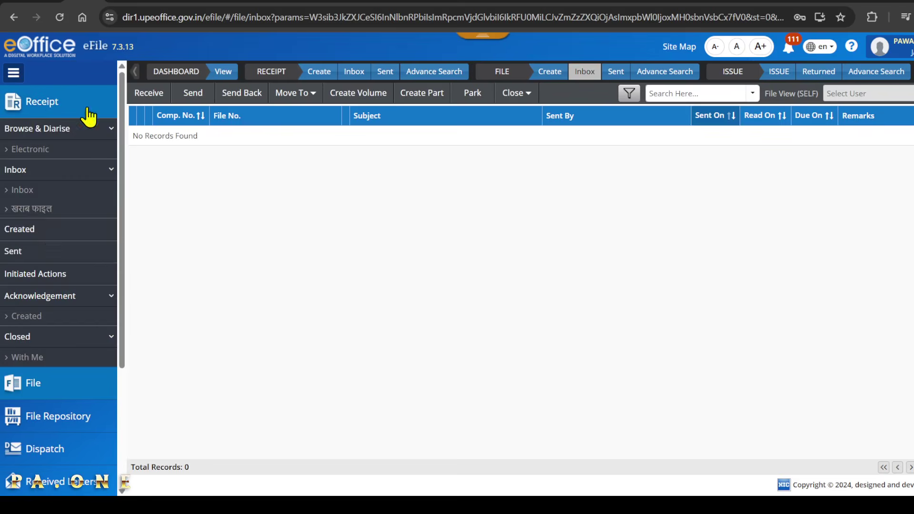
- Open receipt 958755/2025/PR from the list of created receipts
{"action": "left_click", "coordinate": [44, 232]}
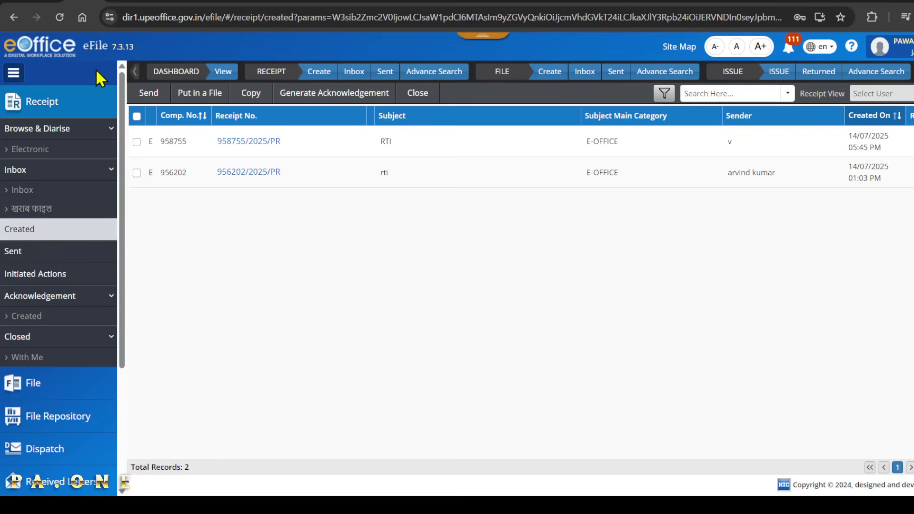
{"action": "left_click", "coordinate": [13, 72]}
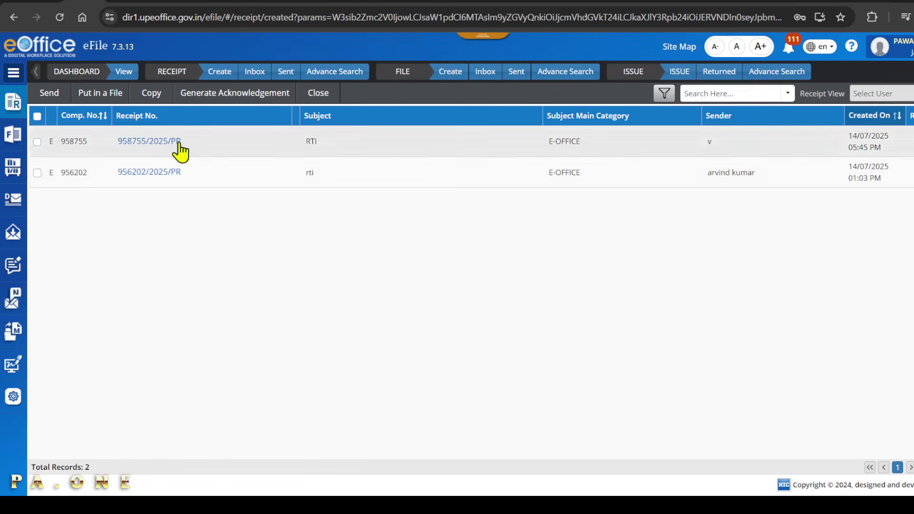
{"action": "left_click", "coordinate": [152, 140]}
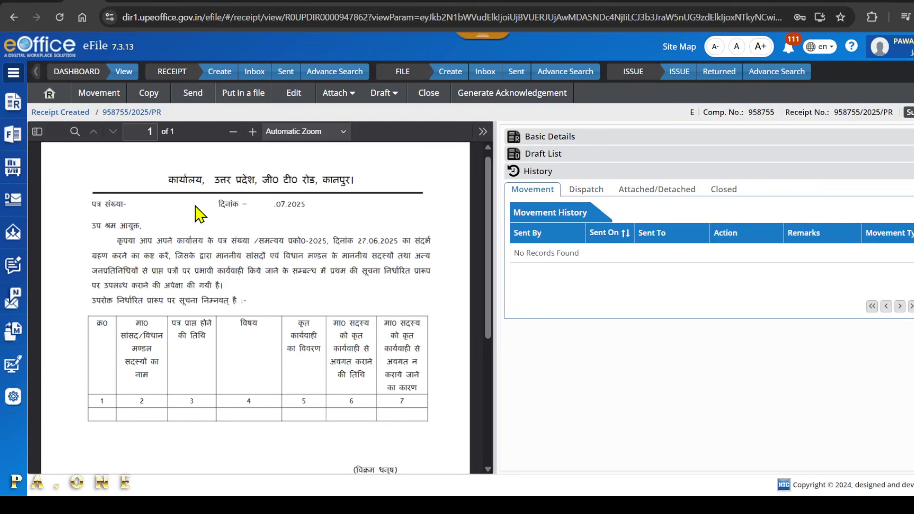
- Start a new file to put the receipt in, with file number heads LCOUP-Labour, PRTN and 95-RTI
{"action": "left_click", "coordinate": [248, 98]}
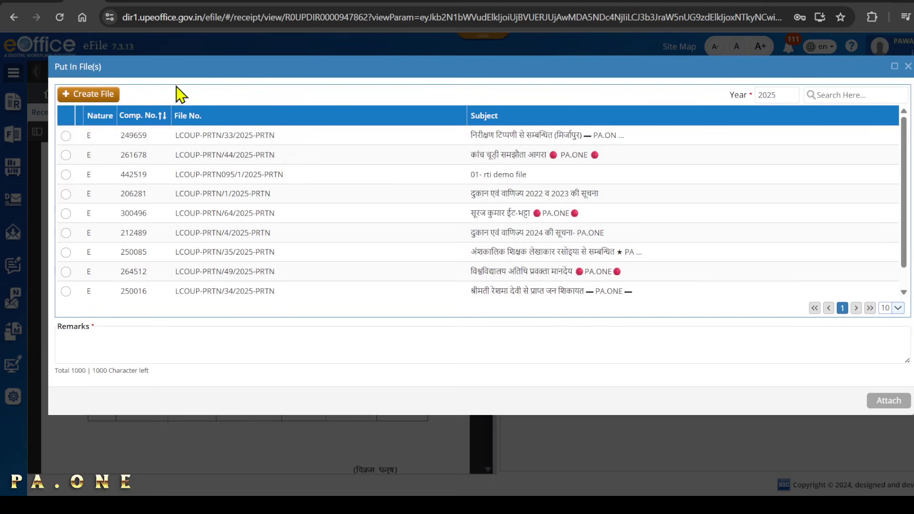
{"action": "left_click", "coordinate": [96, 93]}
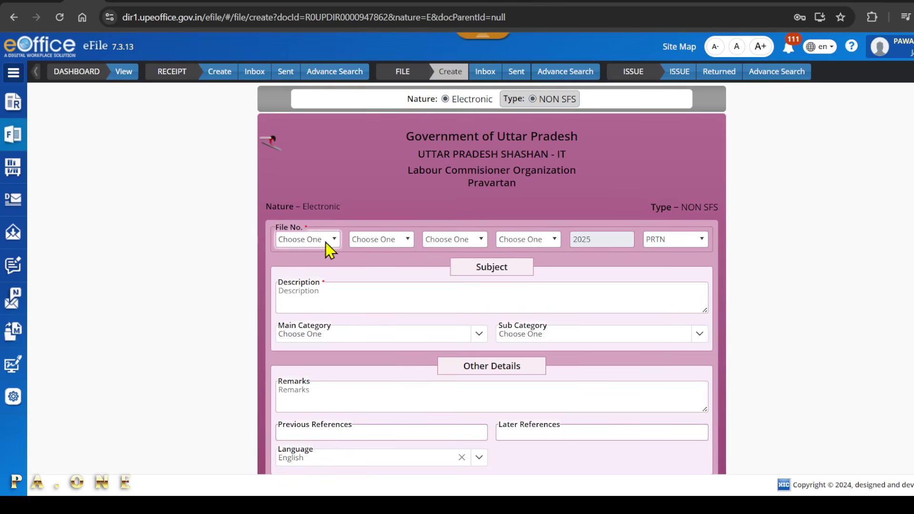
{"action": "left_click", "coordinate": [385, 242]}
{"action": "left_click", "coordinate": [388, 272]}
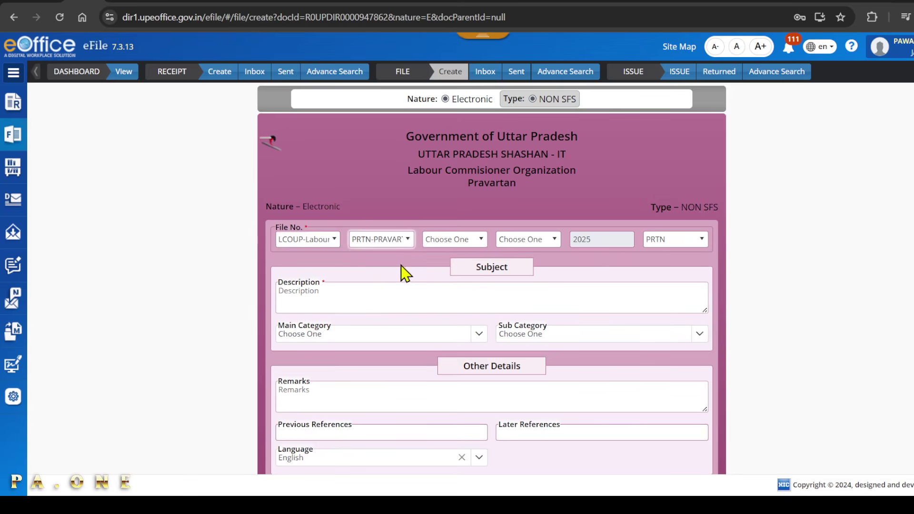
{"action": "left_click", "coordinate": [451, 239]}
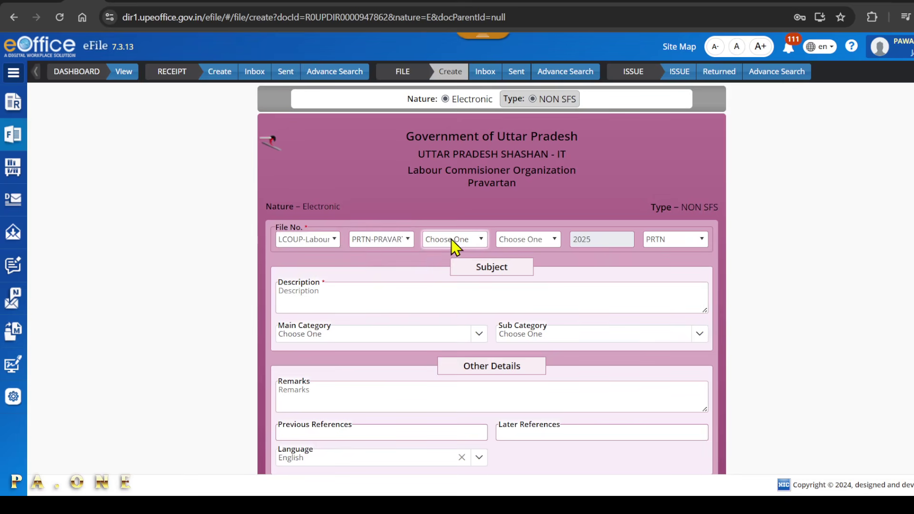
{"action": "left_click", "coordinate": [463, 198]}
- Set the new file's subject description to the suggested "01- rti demo file"
{"action": "left_click", "coordinate": [336, 296]}
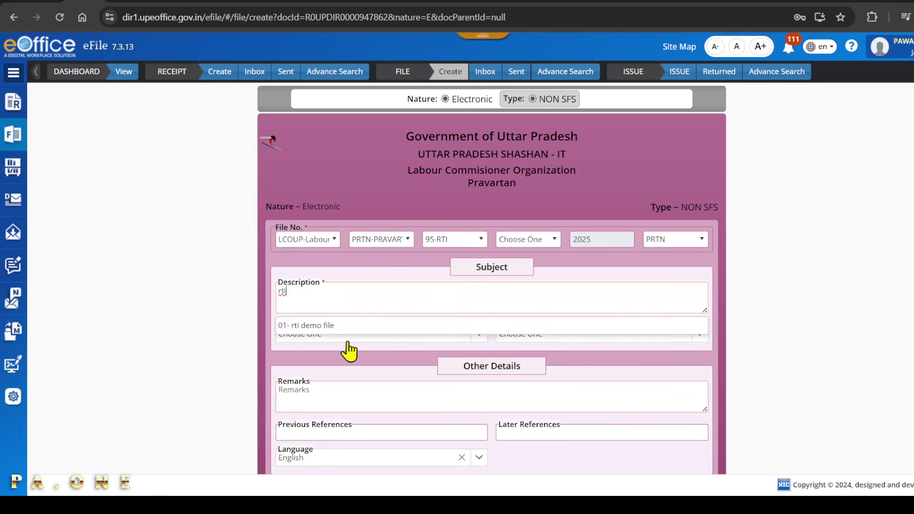
{"action": "left_click", "coordinate": [324, 328]}
{"action": "left_click", "coordinate": [382, 362]}
{"action": "scroll", "coordinate": [383, 362], "scroll_direction": "down", "scroll_amount": 1}
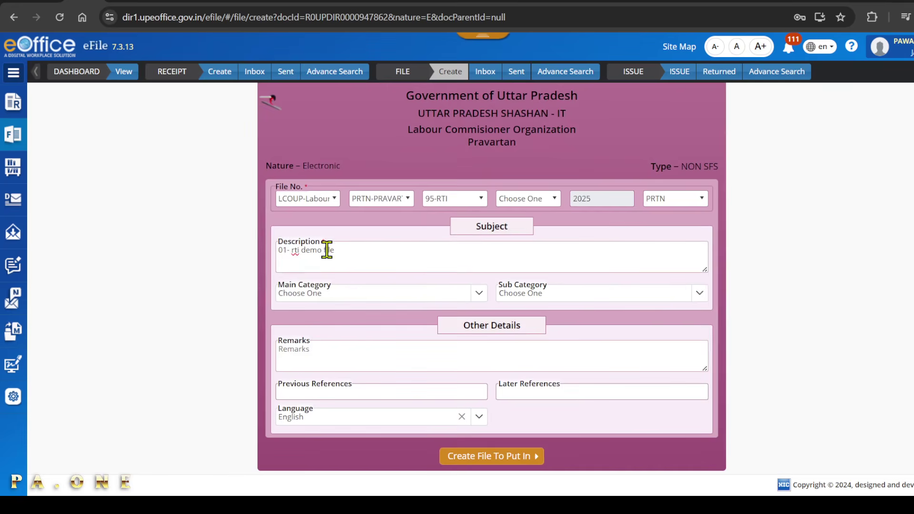
- Create the file and put the receipt in it with the remark "vv"
{"action": "left_click", "coordinate": [512, 457]}
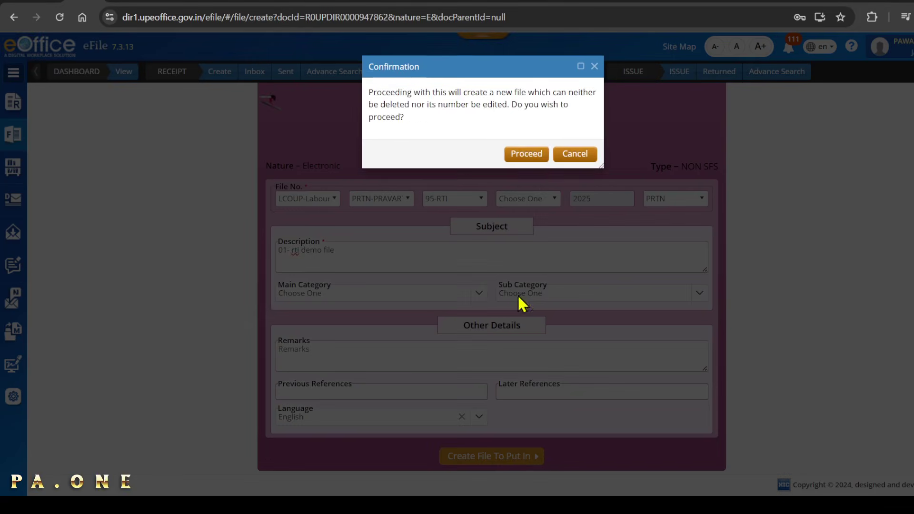
{"action": "left_click", "coordinate": [528, 152]}
{"action": "left_click", "coordinate": [454, 97]}
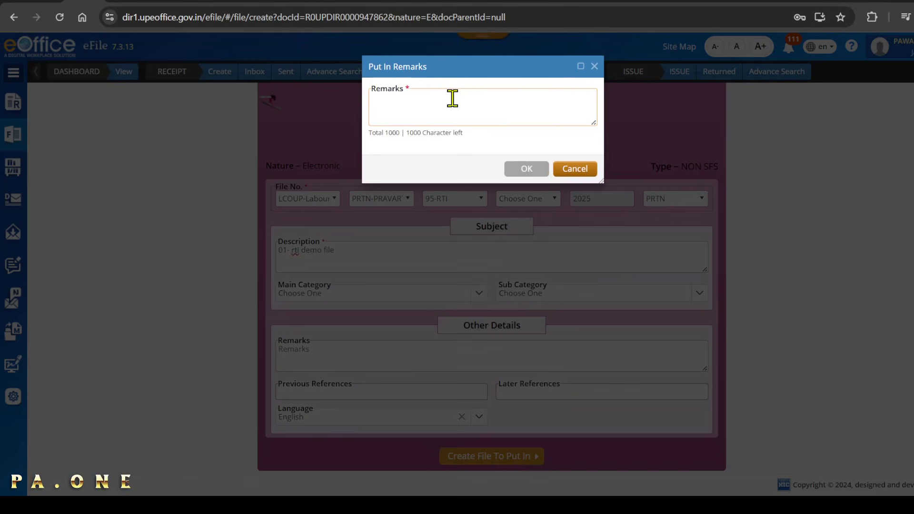
{"action": "type", "text": "vv"}
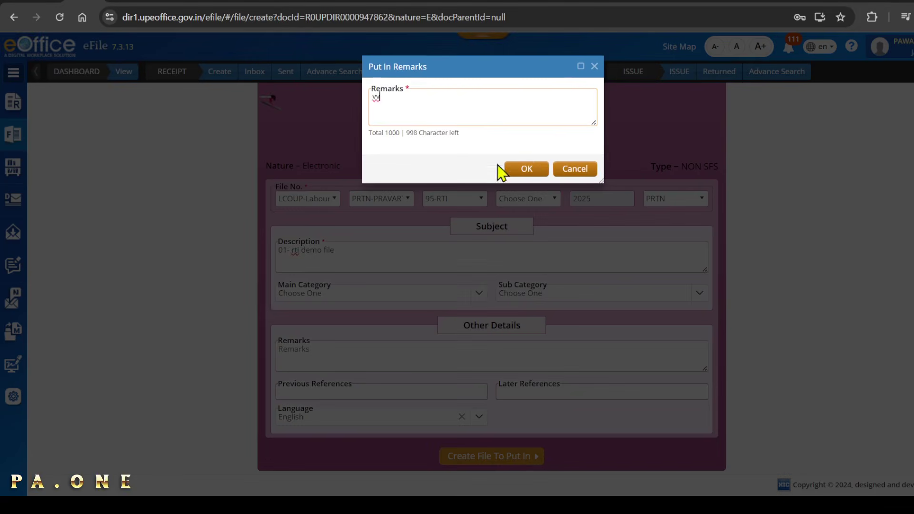
{"action": "left_click", "coordinate": [509, 170]}
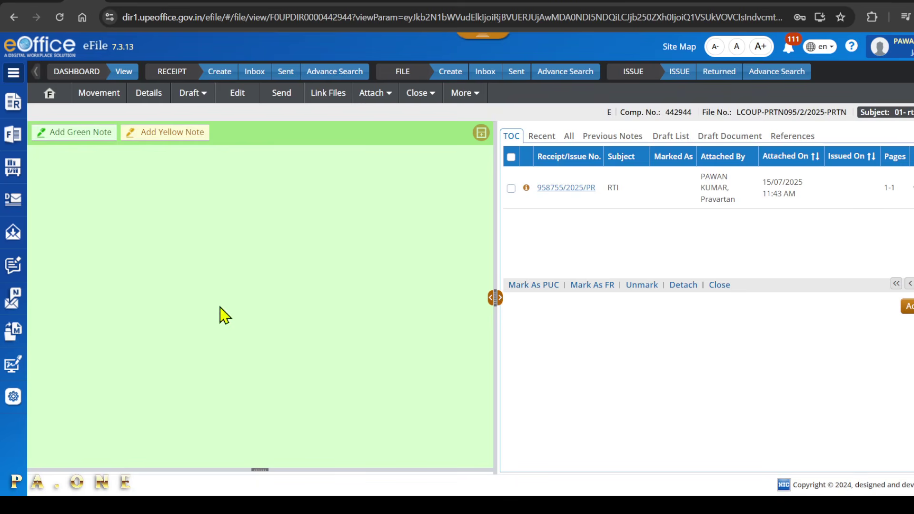
{"action": "left_click", "coordinate": [80, 138]}
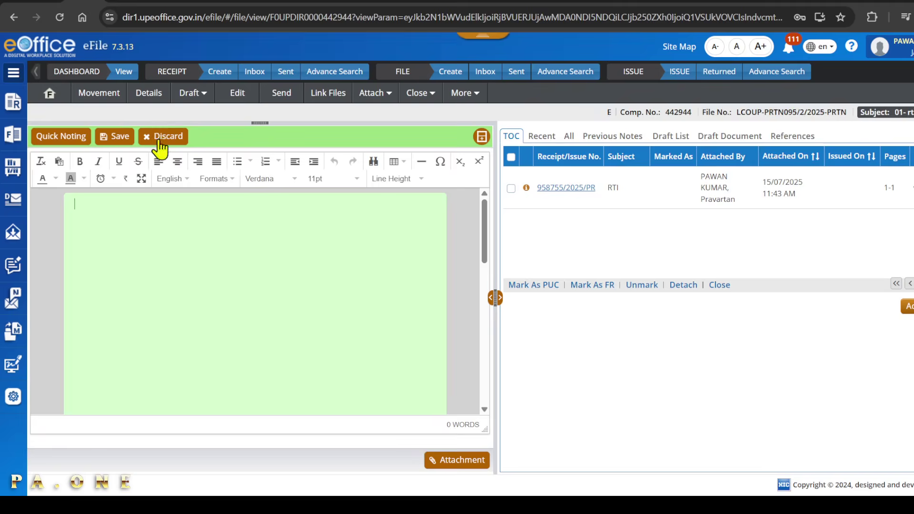
{"action": "left_click", "coordinate": [15, 19]}
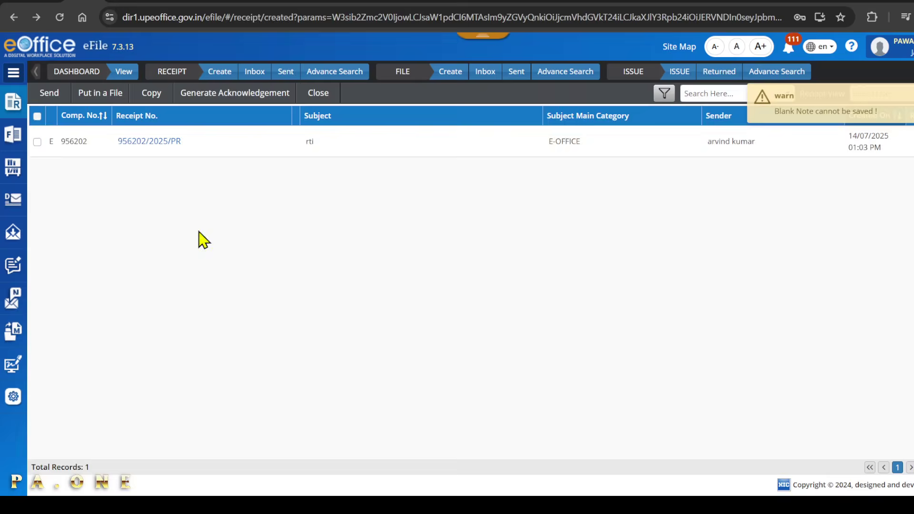
{"action": "left_click", "coordinate": [152, 141]}
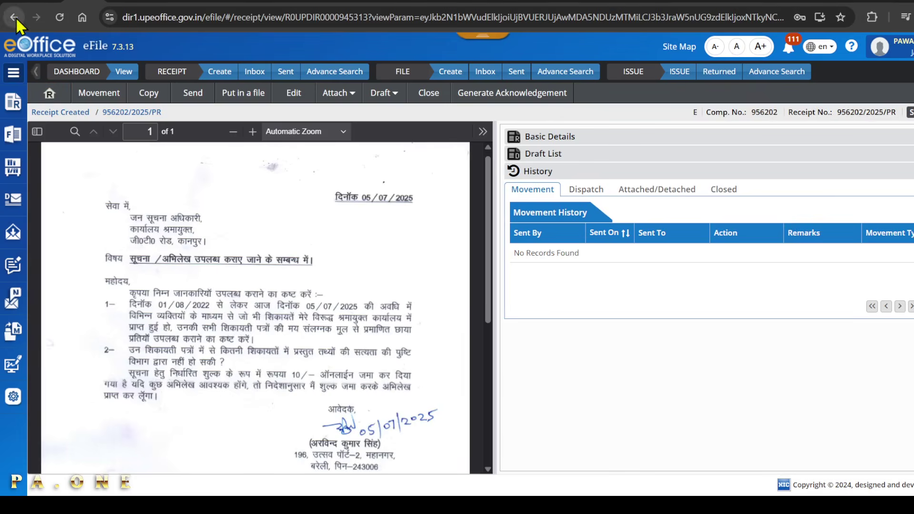
- Open file LCOUP-PRTN095/2/2025-PRTN from the list of created files
{"action": "left_click", "coordinate": [13, 74]}
{"action": "left_click", "coordinate": [67, 145]}
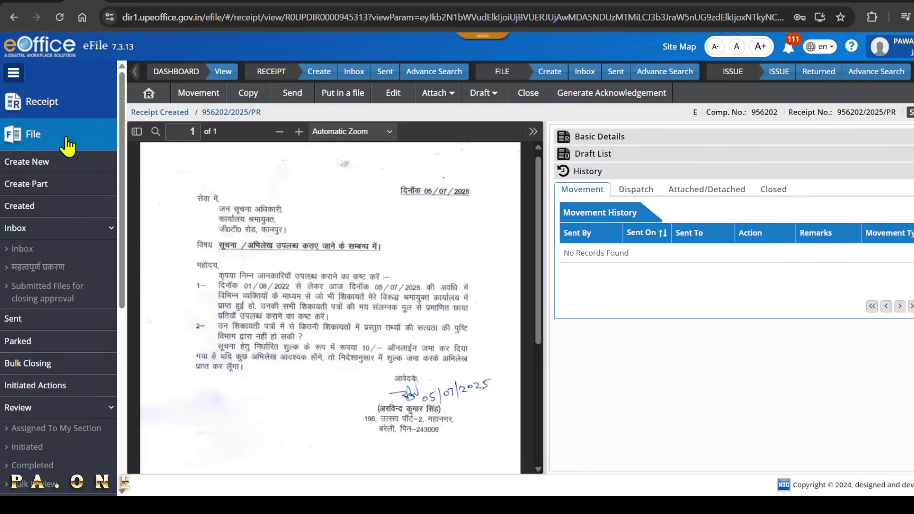
{"action": "left_click", "coordinate": [56, 205]}
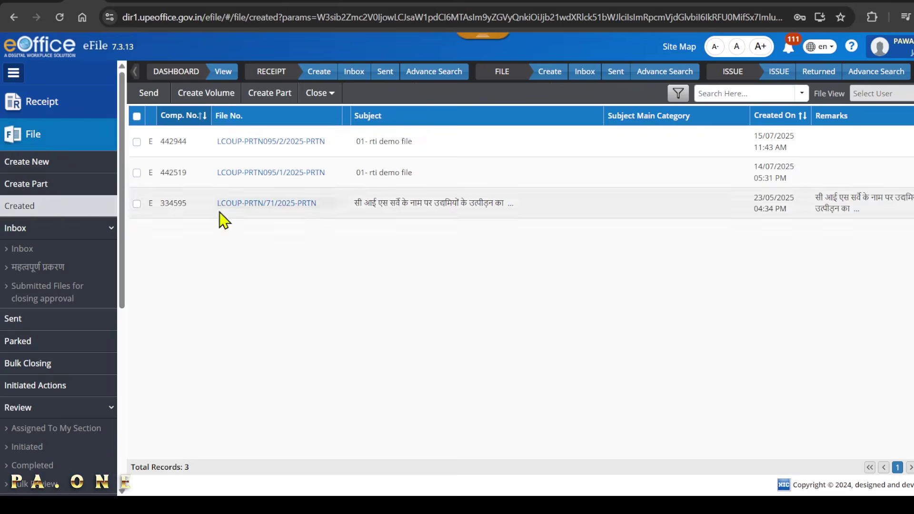
{"action": "left_click", "coordinate": [244, 142]}
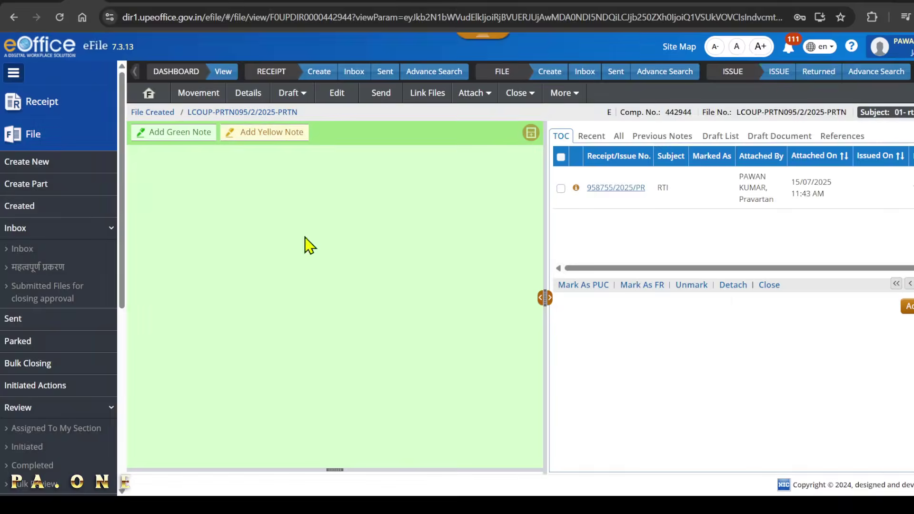
{"action": "left_click", "coordinate": [13, 73]}
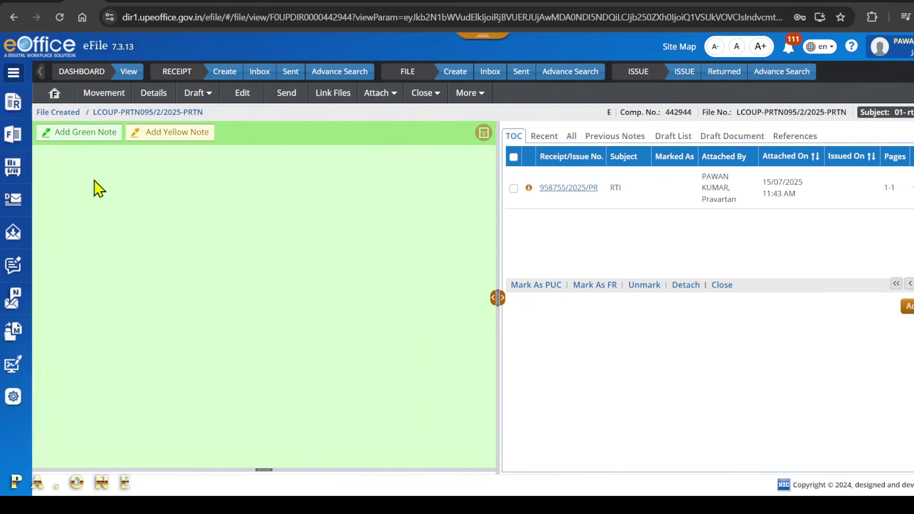
- Add a yellow note reading "jhfjhfvjkhnjhnbjhgbjh", save it and confirm it as a green note
{"action": "left_click", "coordinate": [171, 134]}
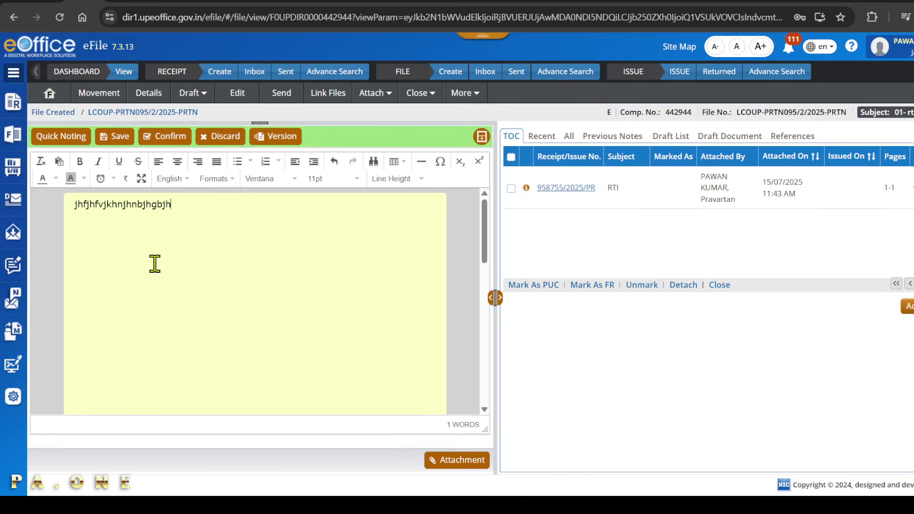
{"action": "left_click", "coordinate": [114, 140]}
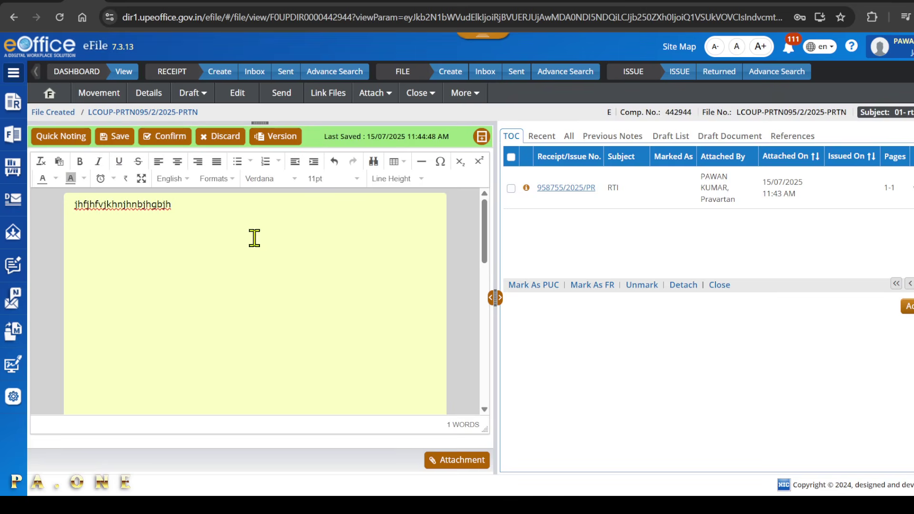
{"action": "left_click", "coordinate": [171, 138]}
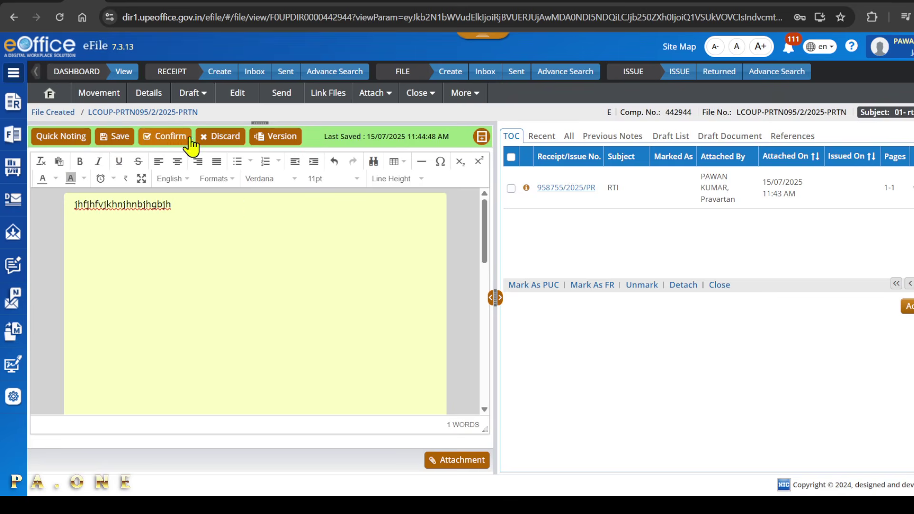
{"action": "left_click", "coordinate": [528, 167]}
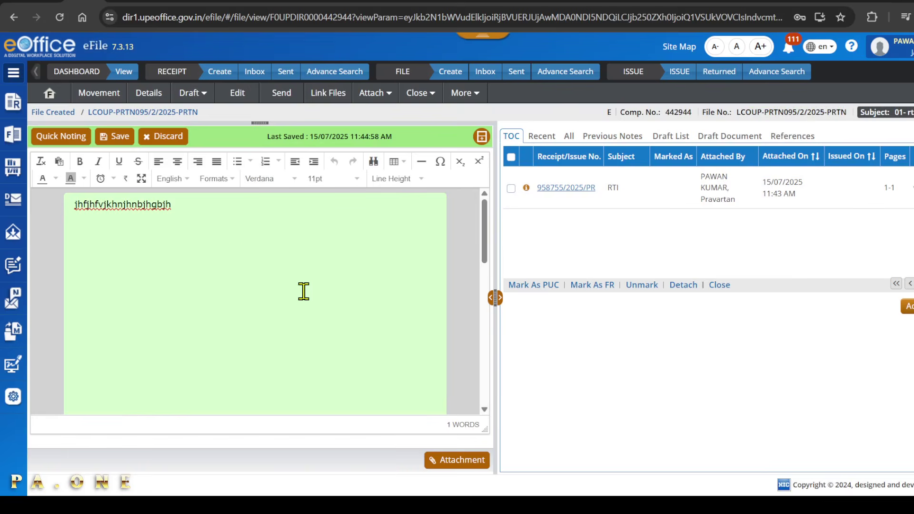
- Create a new draft in the file and upload the one-page Hindi letter as its content
{"action": "left_click", "coordinate": [671, 138]}
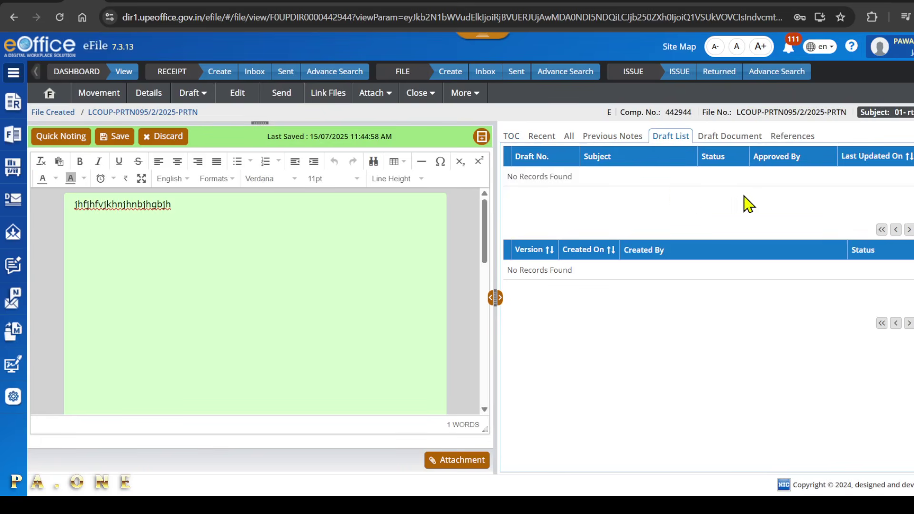
{"action": "left_click", "coordinate": [199, 100]}
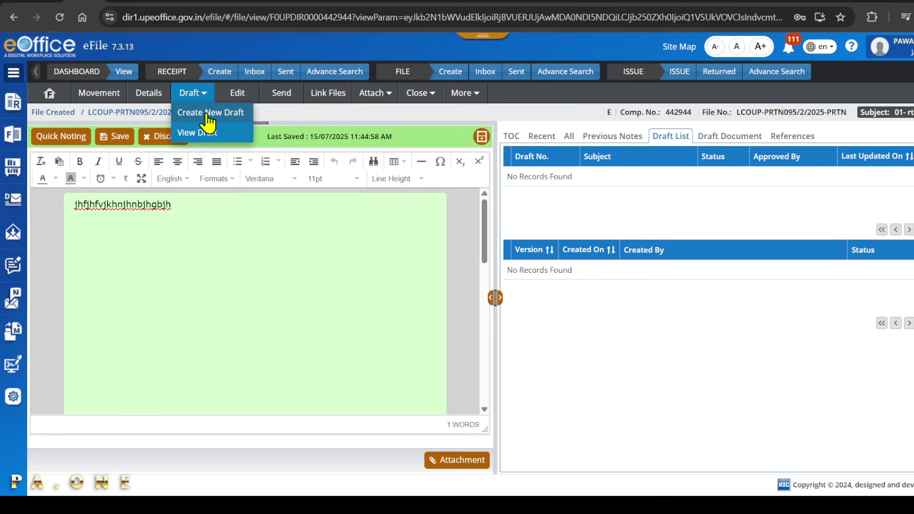
{"action": "left_click", "coordinate": [208, 116]}
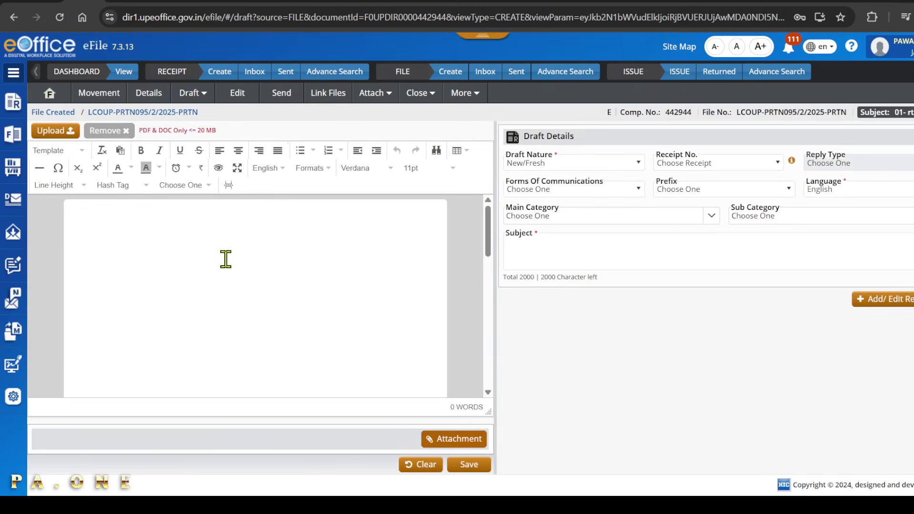
{"action": "scroll", "coordinate": [226, 259], "scroll_direction": "down", "scroll_amount": 1}
{"action": "scroll", "coordinate": [226, 260], "scroll_direction": "down", "scroll_amount": 3}
{"action": "scroll", "coordinate": [235, 286], "scroll_direction": "up", "scroll_amount": 4}
{"action": "left_click", "coordinate": [70, 133]}
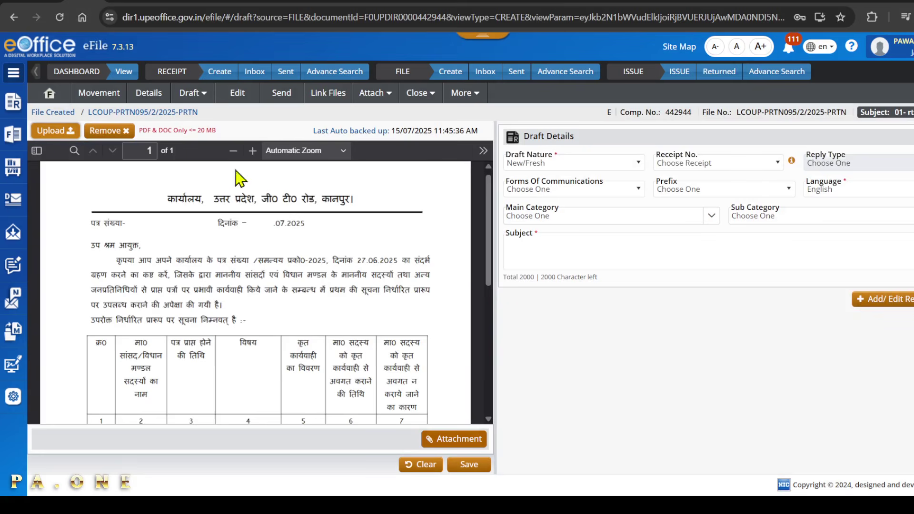
- Link the uploaded draft to receipt 958755/2025/PR and save it
{"action": "left_click", "coordinate": [474, 467]}
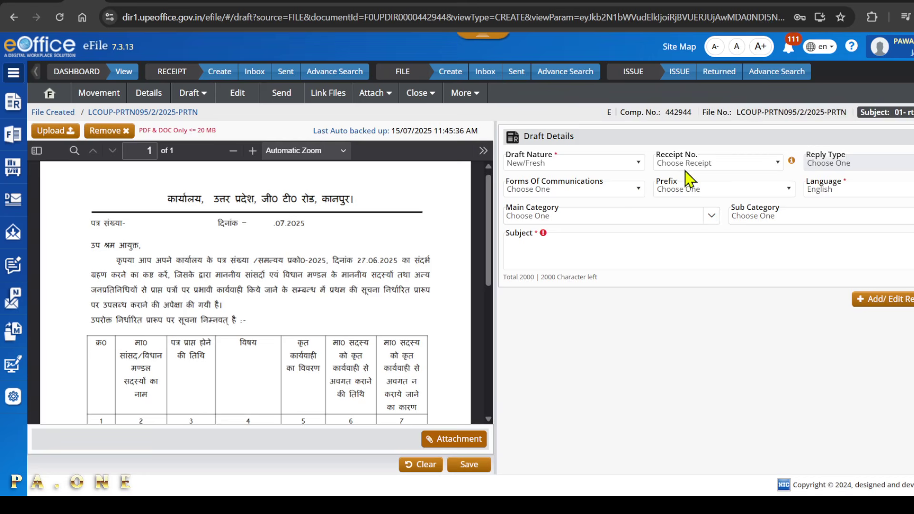
{"action": "left_click", "coordinate": [727, 163]}
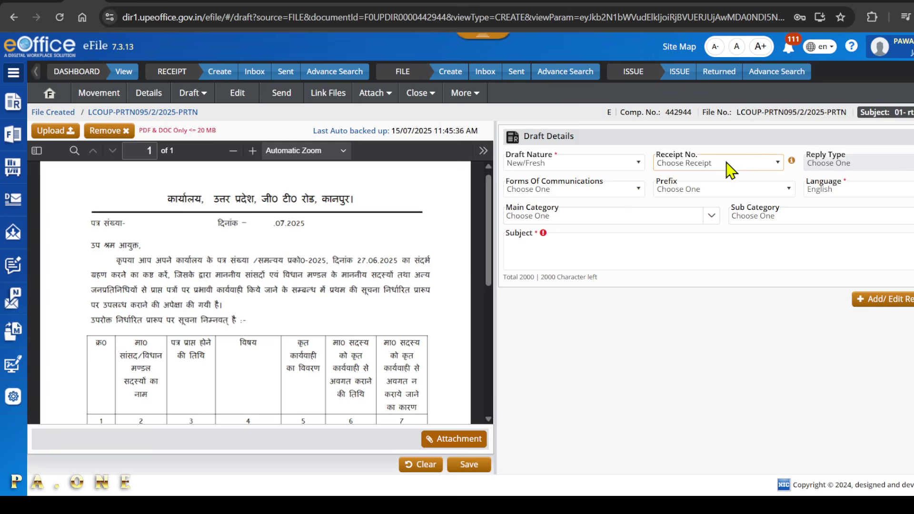
{"action": "left_click", "coordinate": [702, 200]}
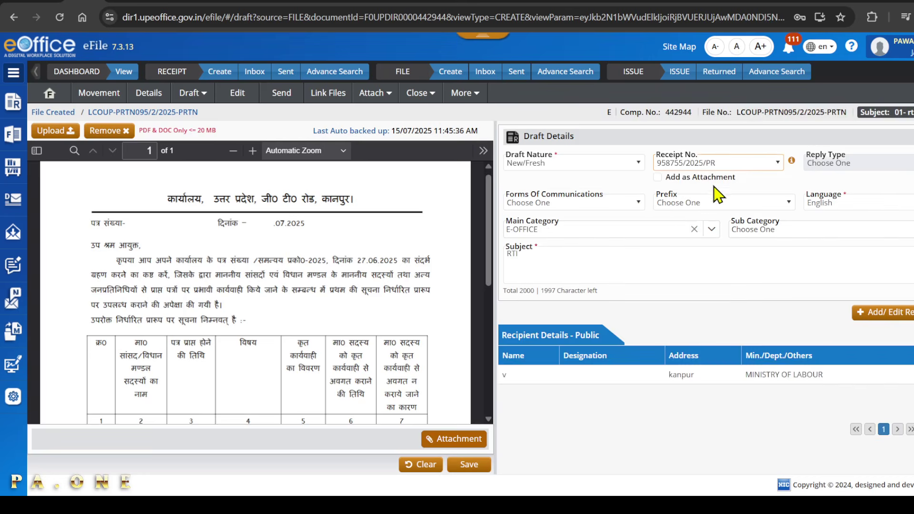
{"action": "left_click", "coordinate": [558, 263]}
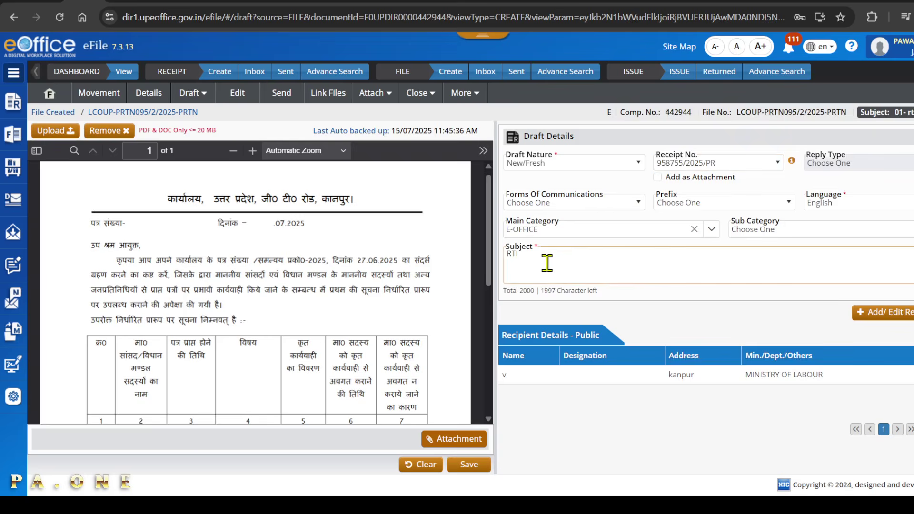
{"action": "left_click", "coordinate": [469, 467]}
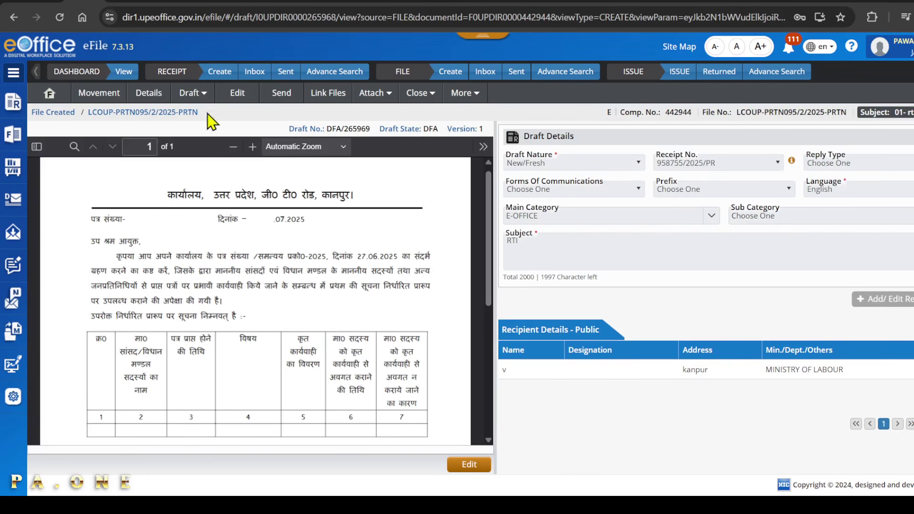
- Create another draft with the lines "gfgjhfgjhg", "jfjhfgjh" and "jhfgjh", and attach त्रैमासिक सूचना.pdf
{"action": "left_click", "coordinate": [203, 94]}
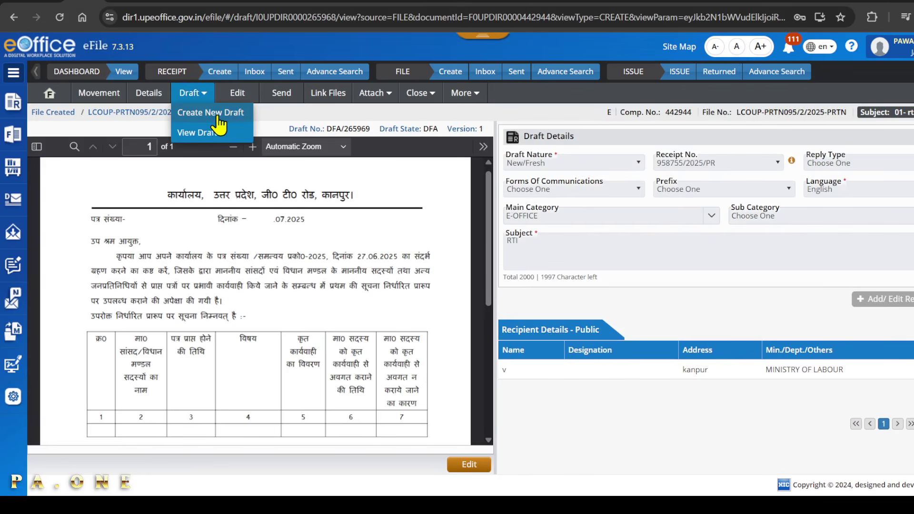
{"action": "left_click", "coordinate": [211, 113]}
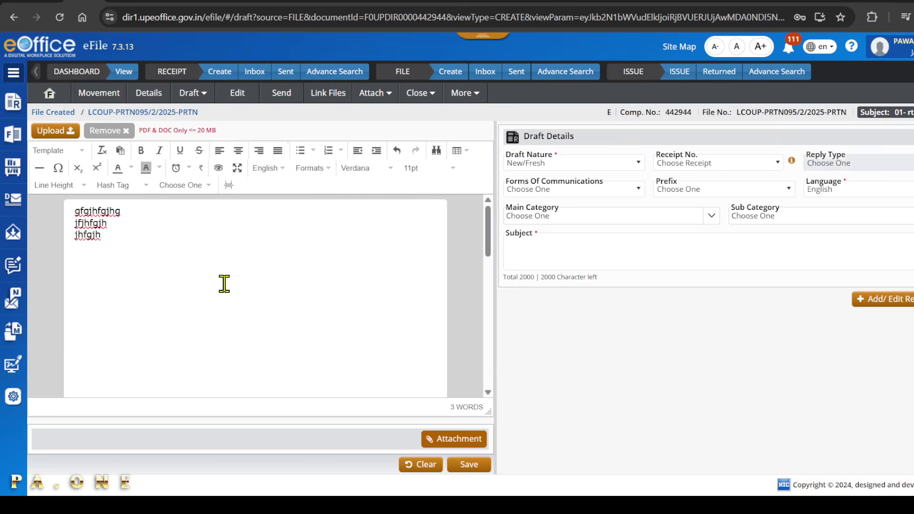
{"action": "left_click", "coordinate": [460, 445]}
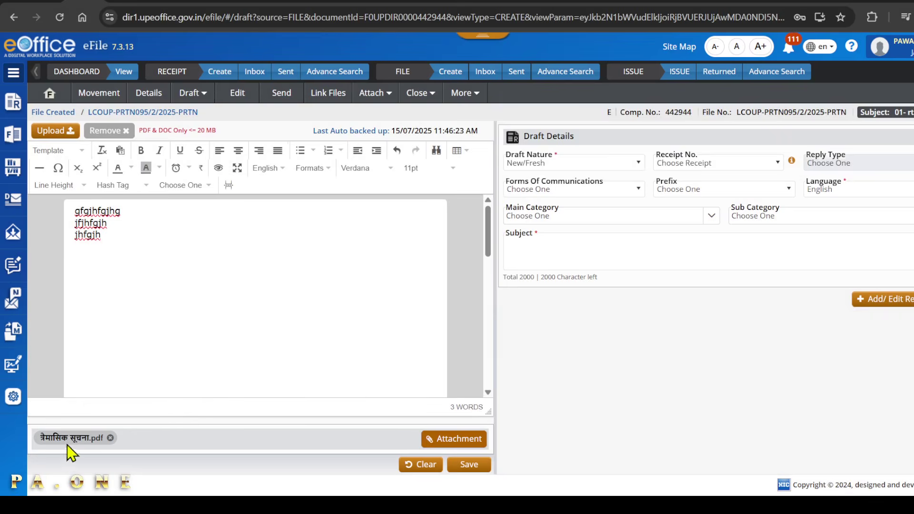
- Save the second draft against receipt 958755/2025/PR and view the file's list of drafts
{"action": "left_click", "coordinate": [474, 467]}
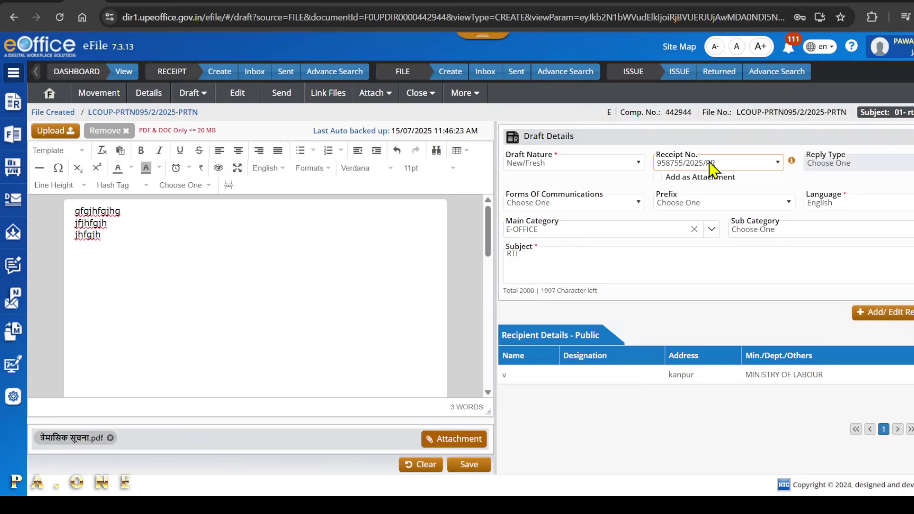
{"action": "left_click", "coordinate": [471, 465]}
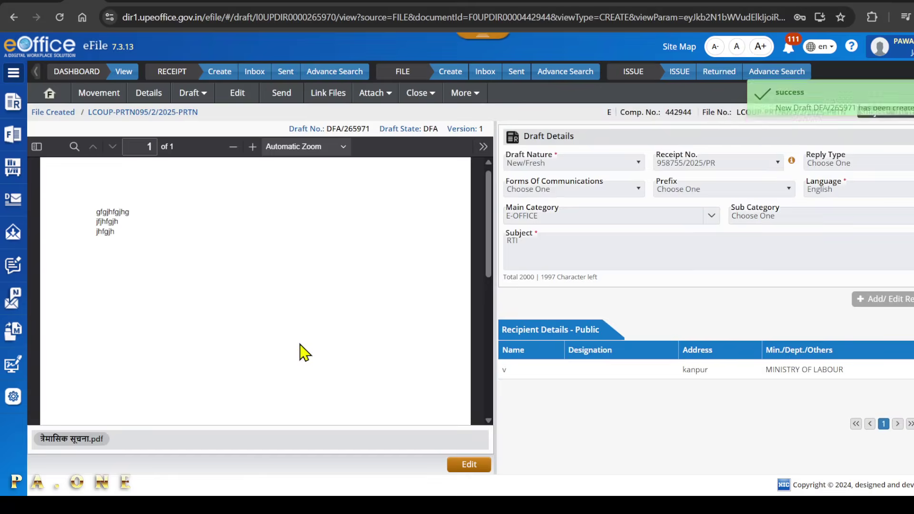
{"action": "left_click", "coordinate": [197, 98]}
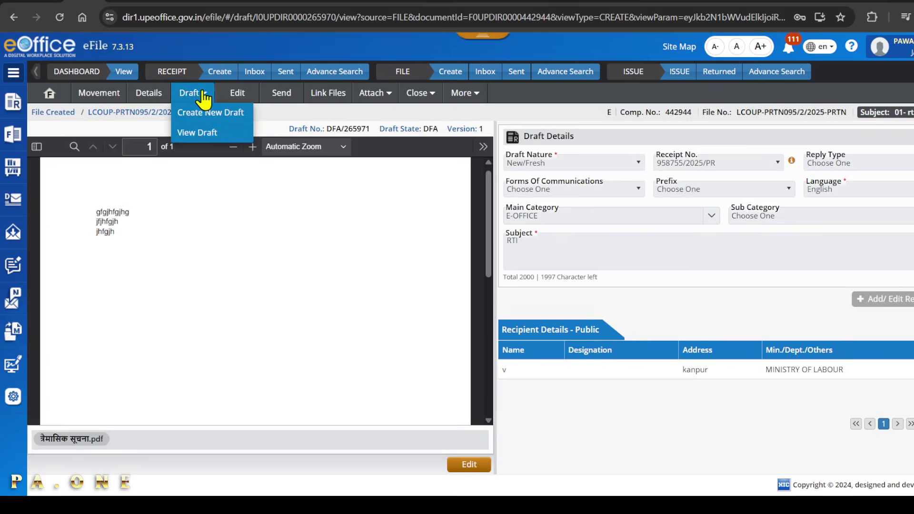
{"action": "left_click", "coordinate": [198, 134]}
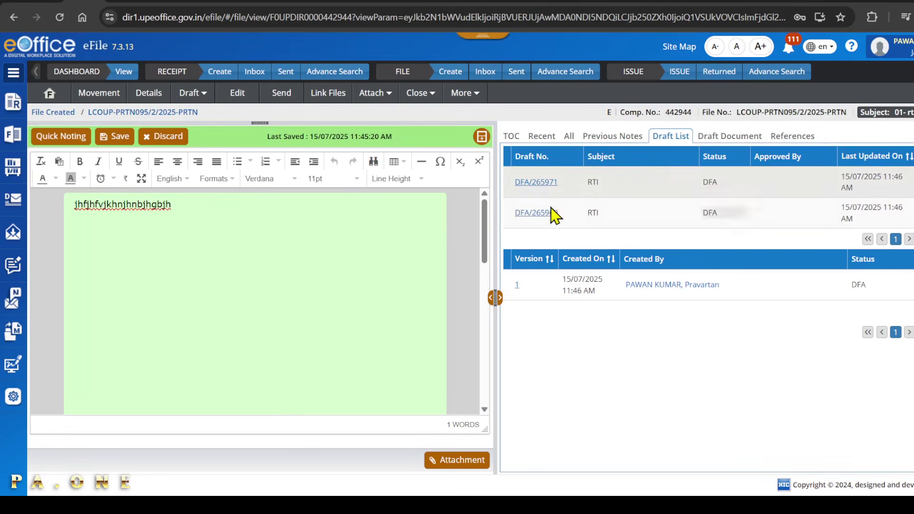